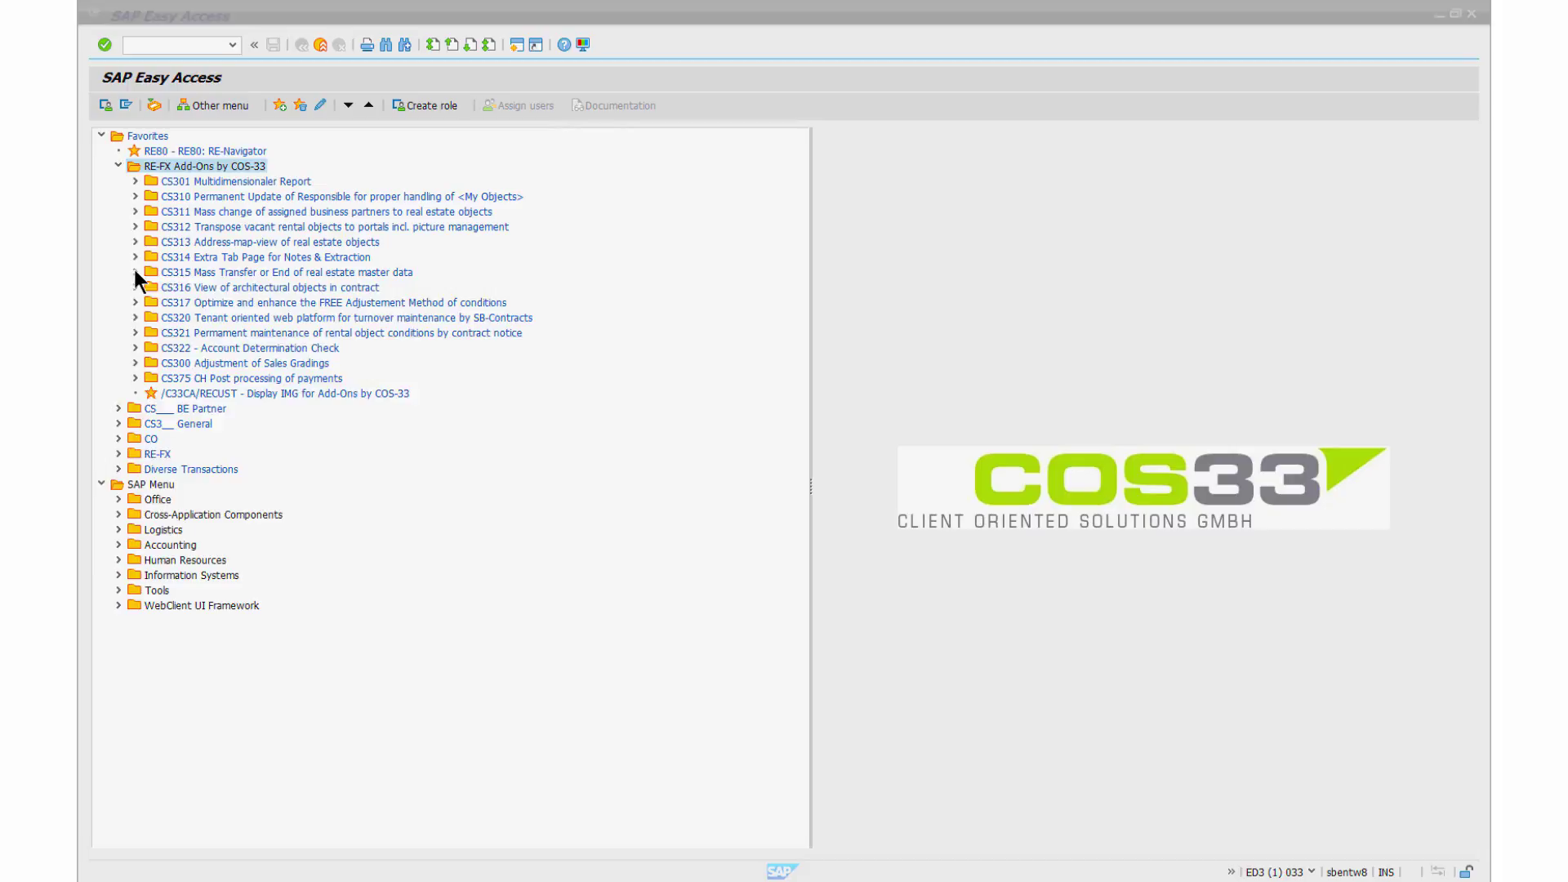
Open /COS33/REMIDATA under CS315 and select business entities and contracts with transaction data from 01.01.2015
left_click(136, 271)
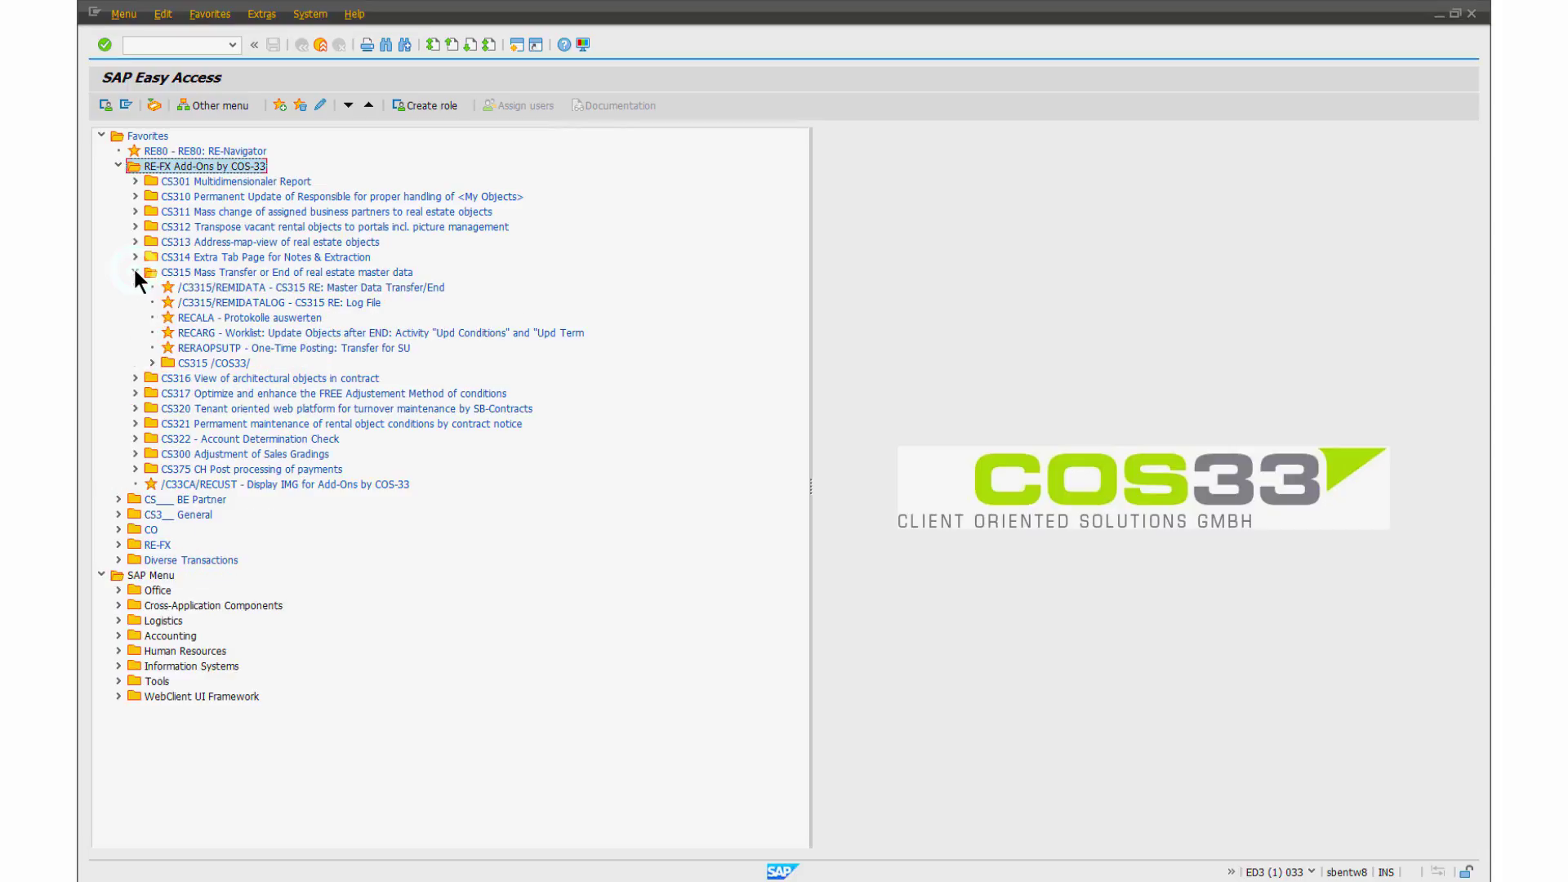
double_click(200, 285)
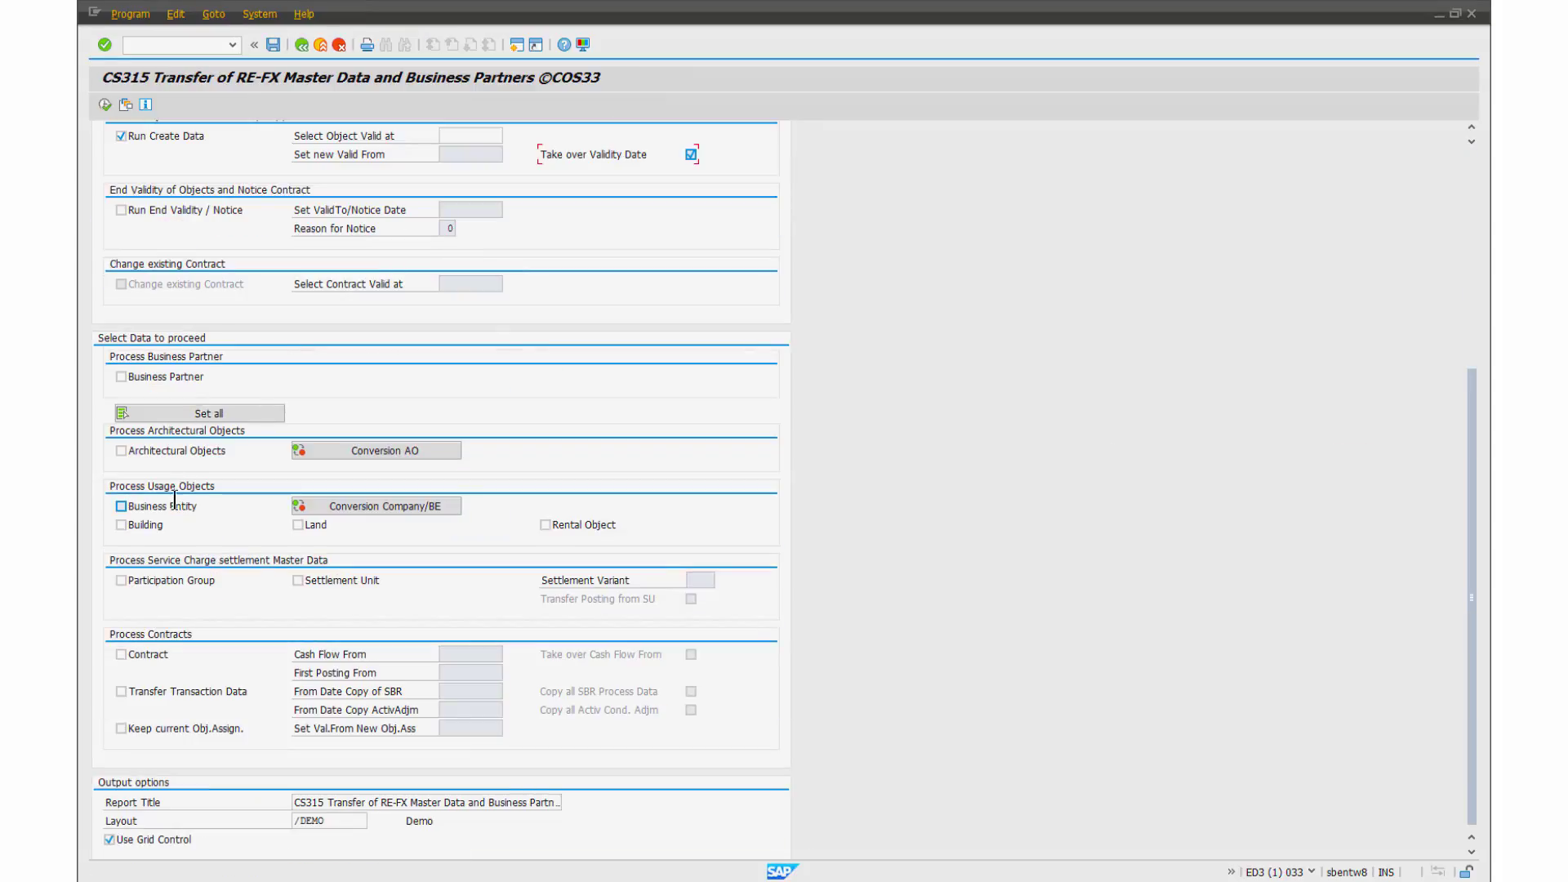
left_click(173, 506)
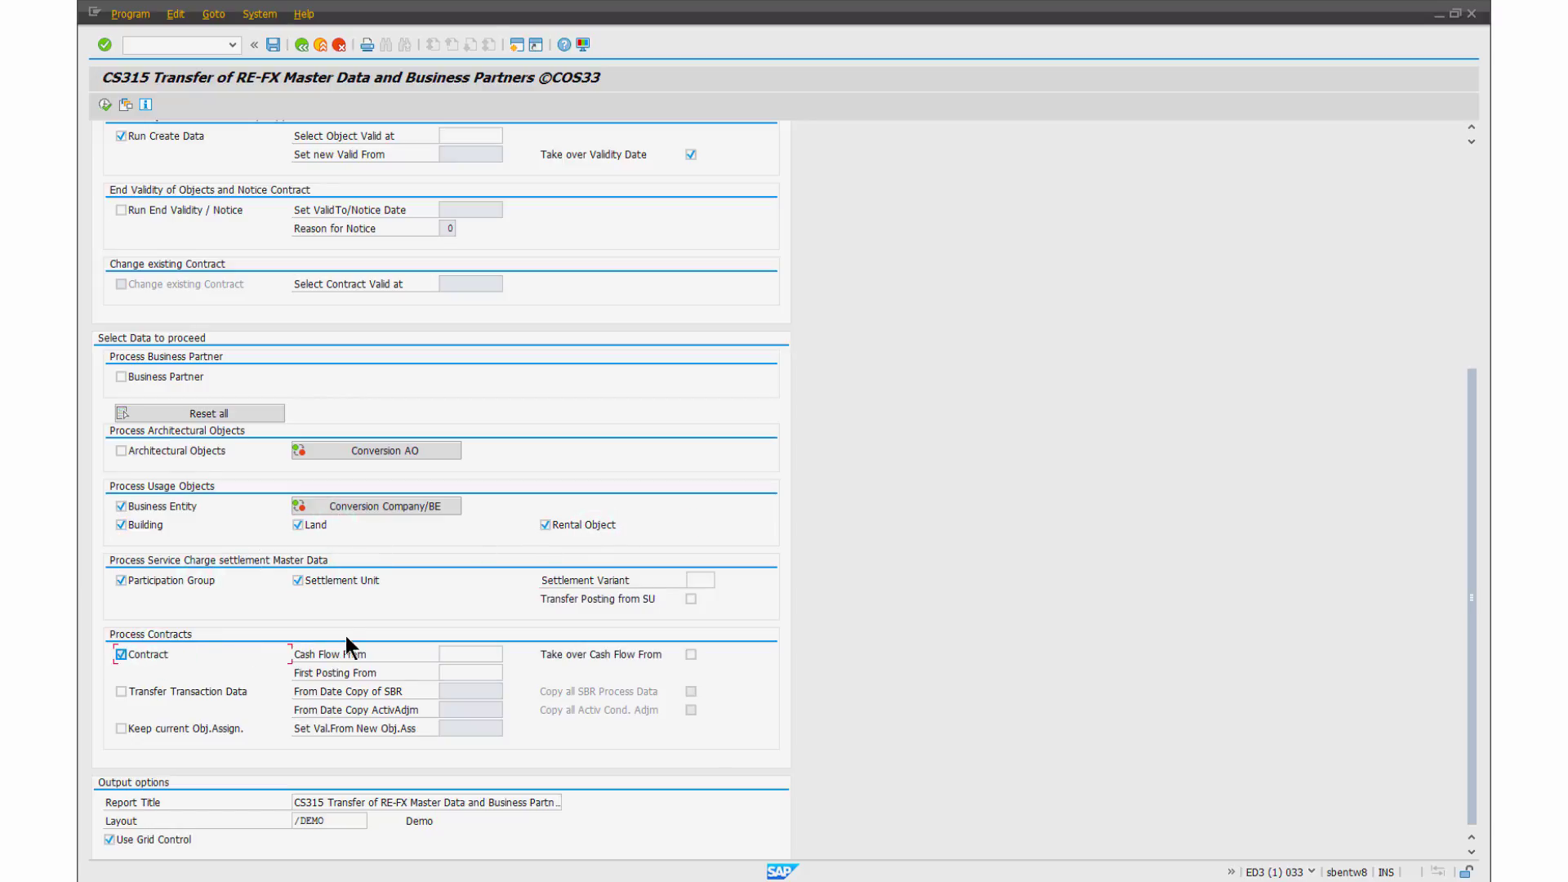
left_click(484, 671)
type("01.01.2015")
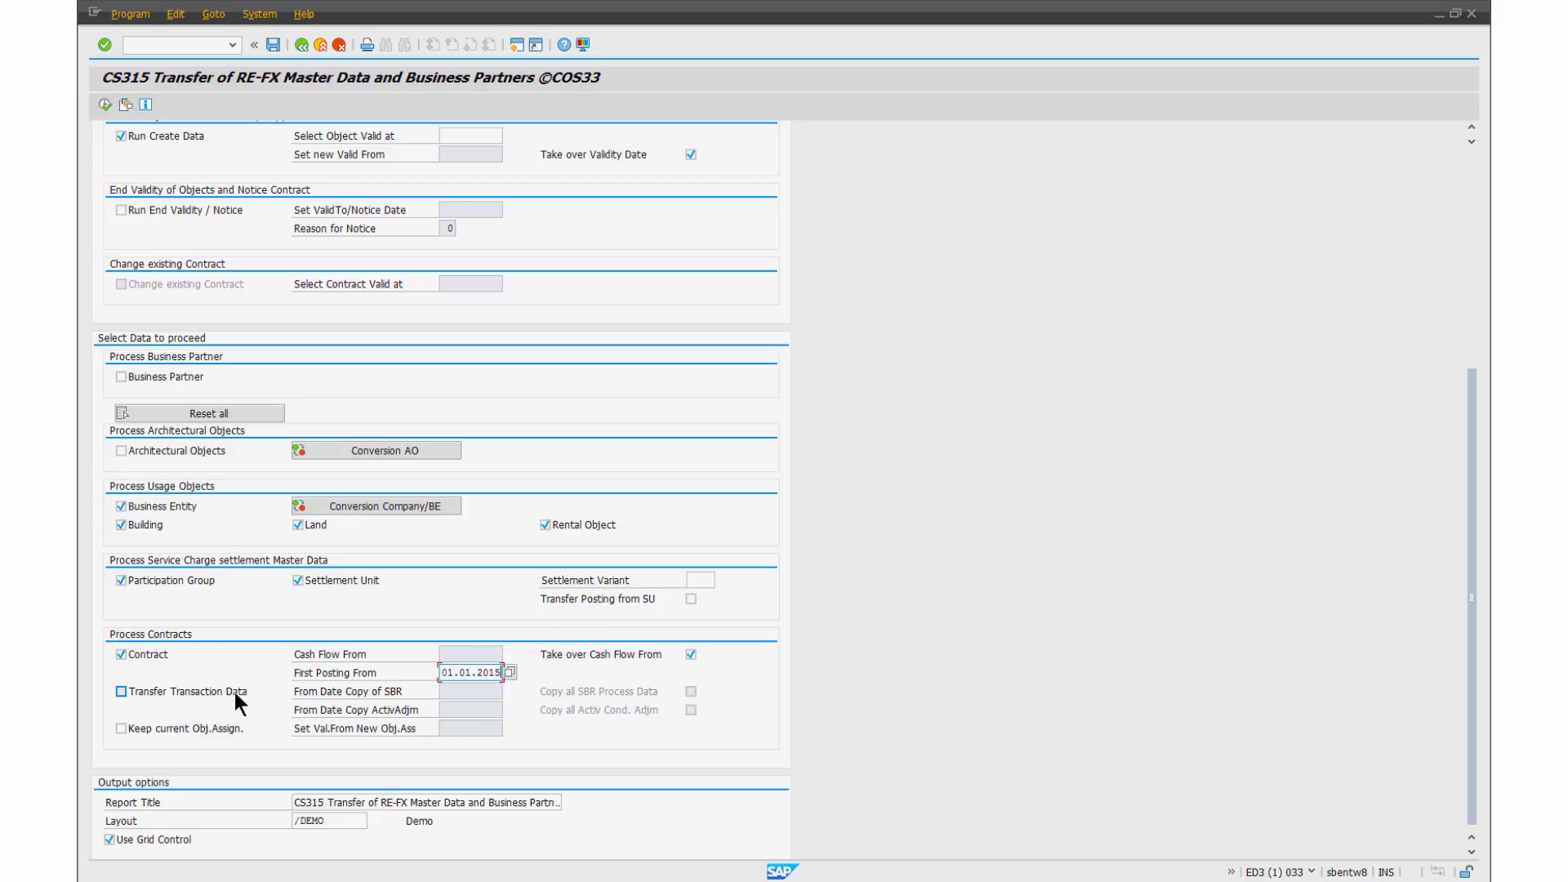
left_click(217, 692)
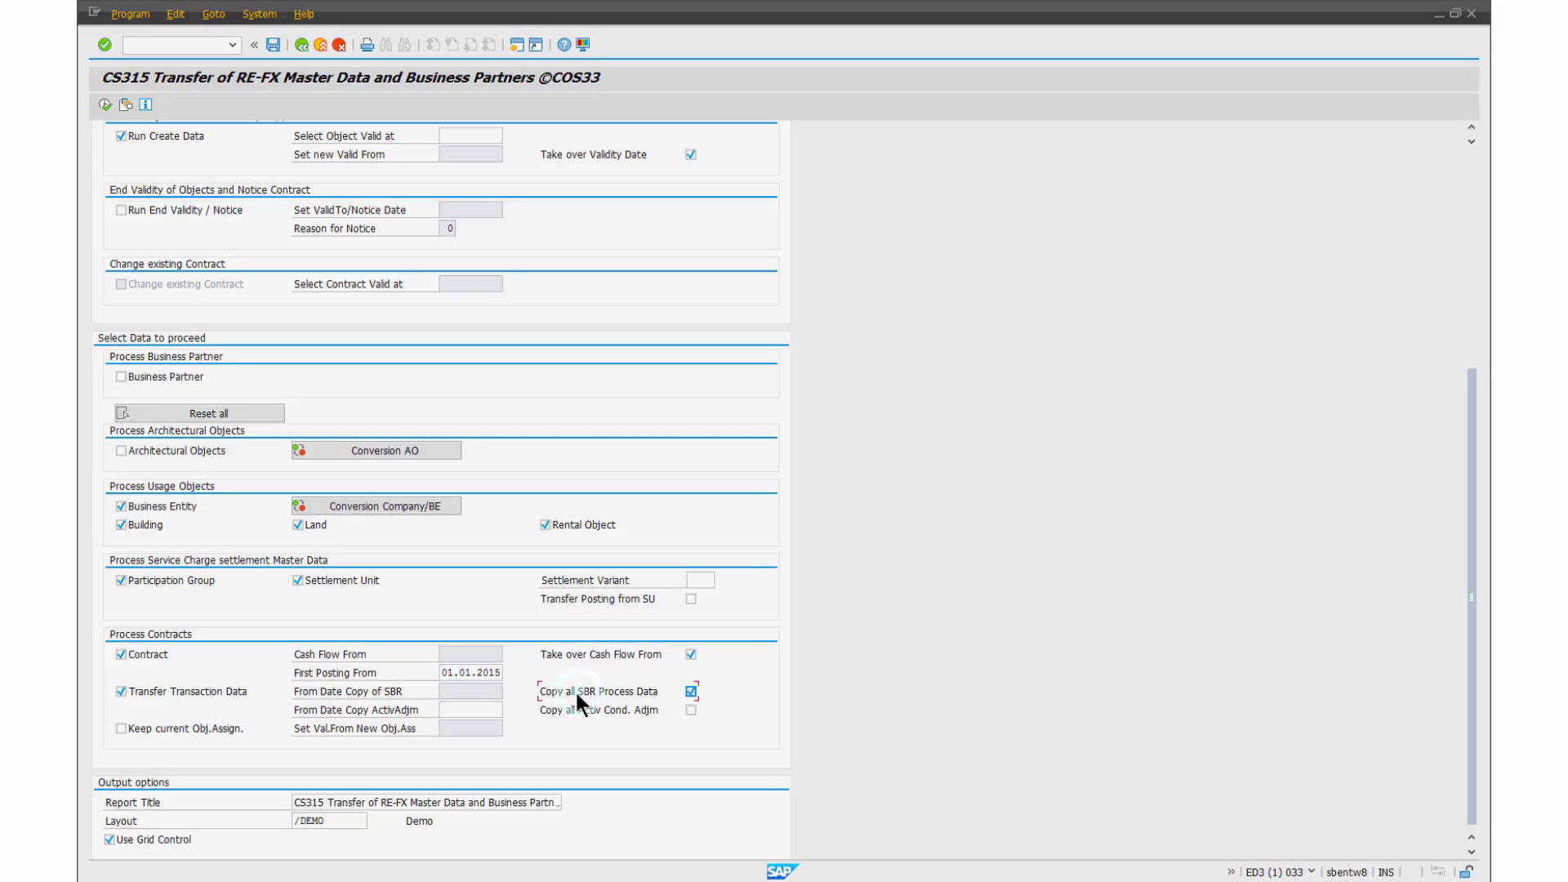
left_click(558, 709)
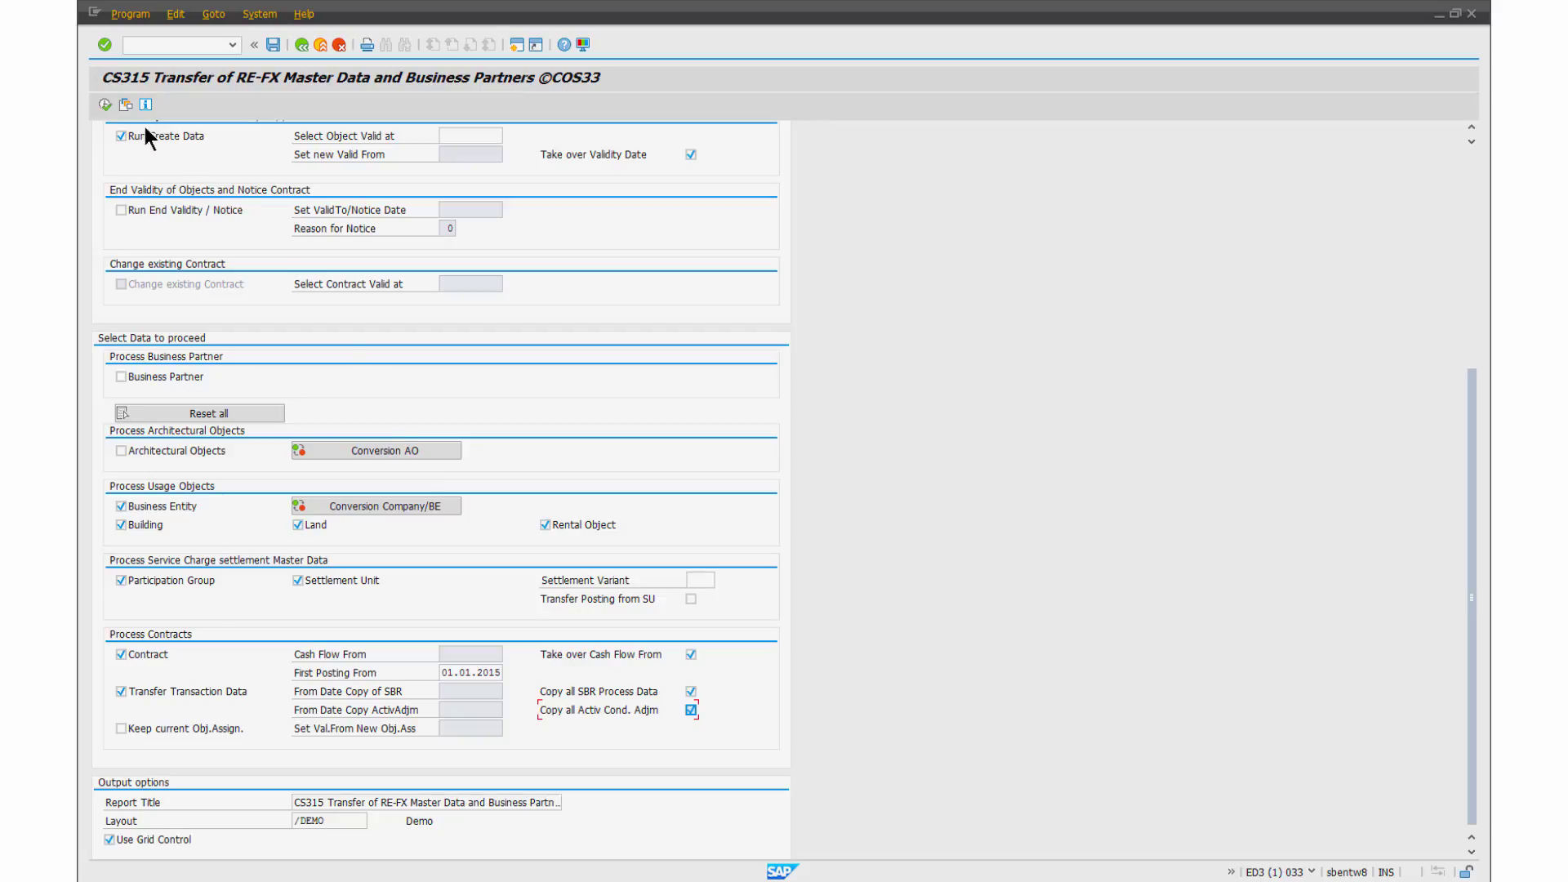
Execute the transfer and scroll the result list down to the CH01 settlement units and contracts
left_click(105, 106)
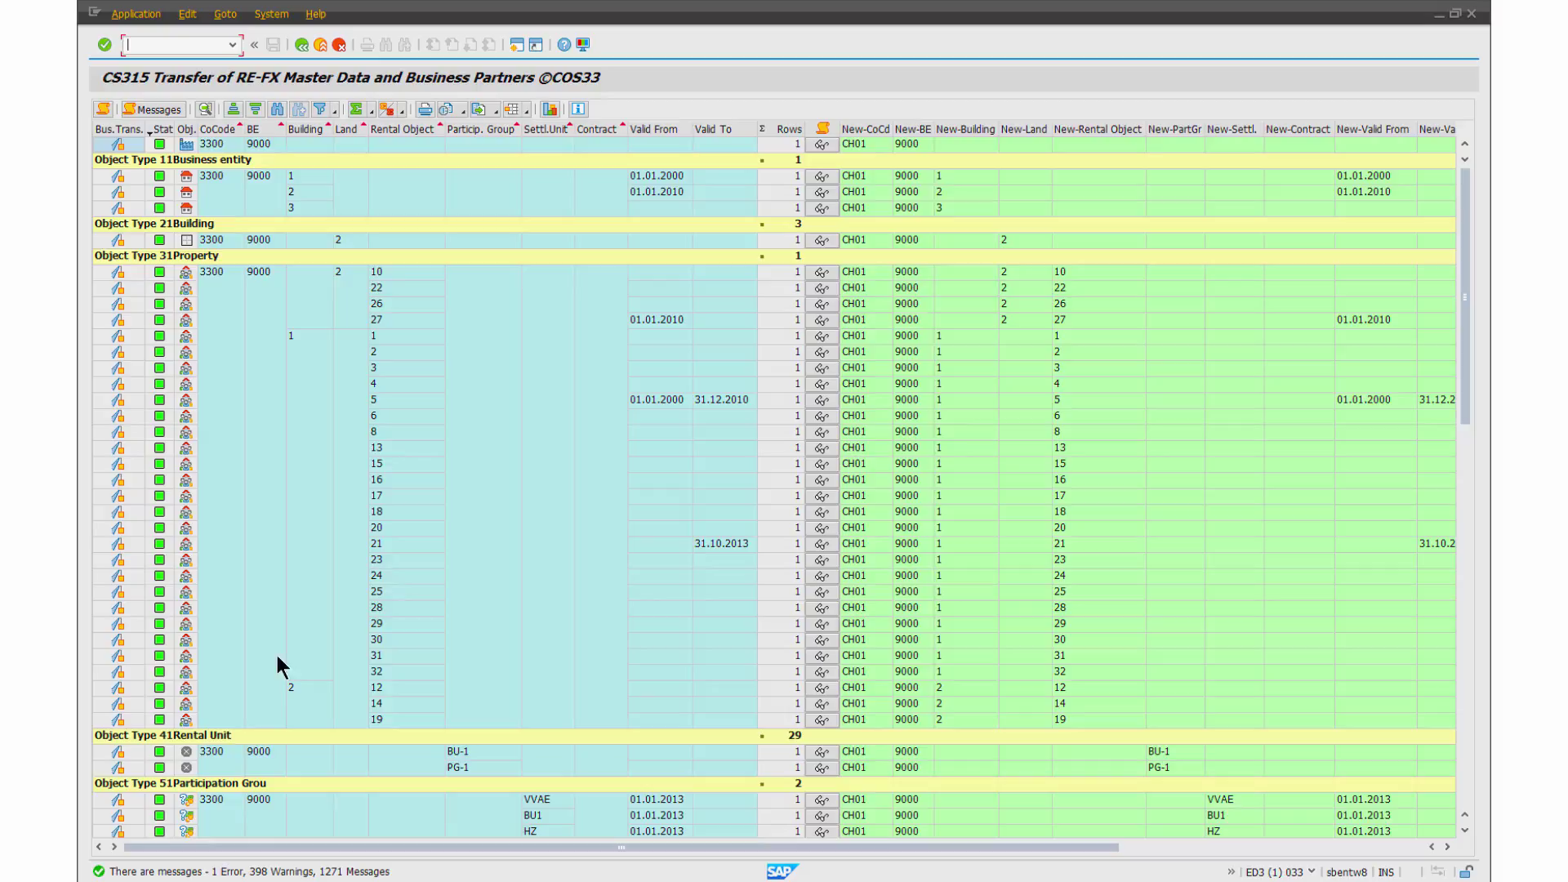
left_click_drag(1464, 294, 1464, 551)
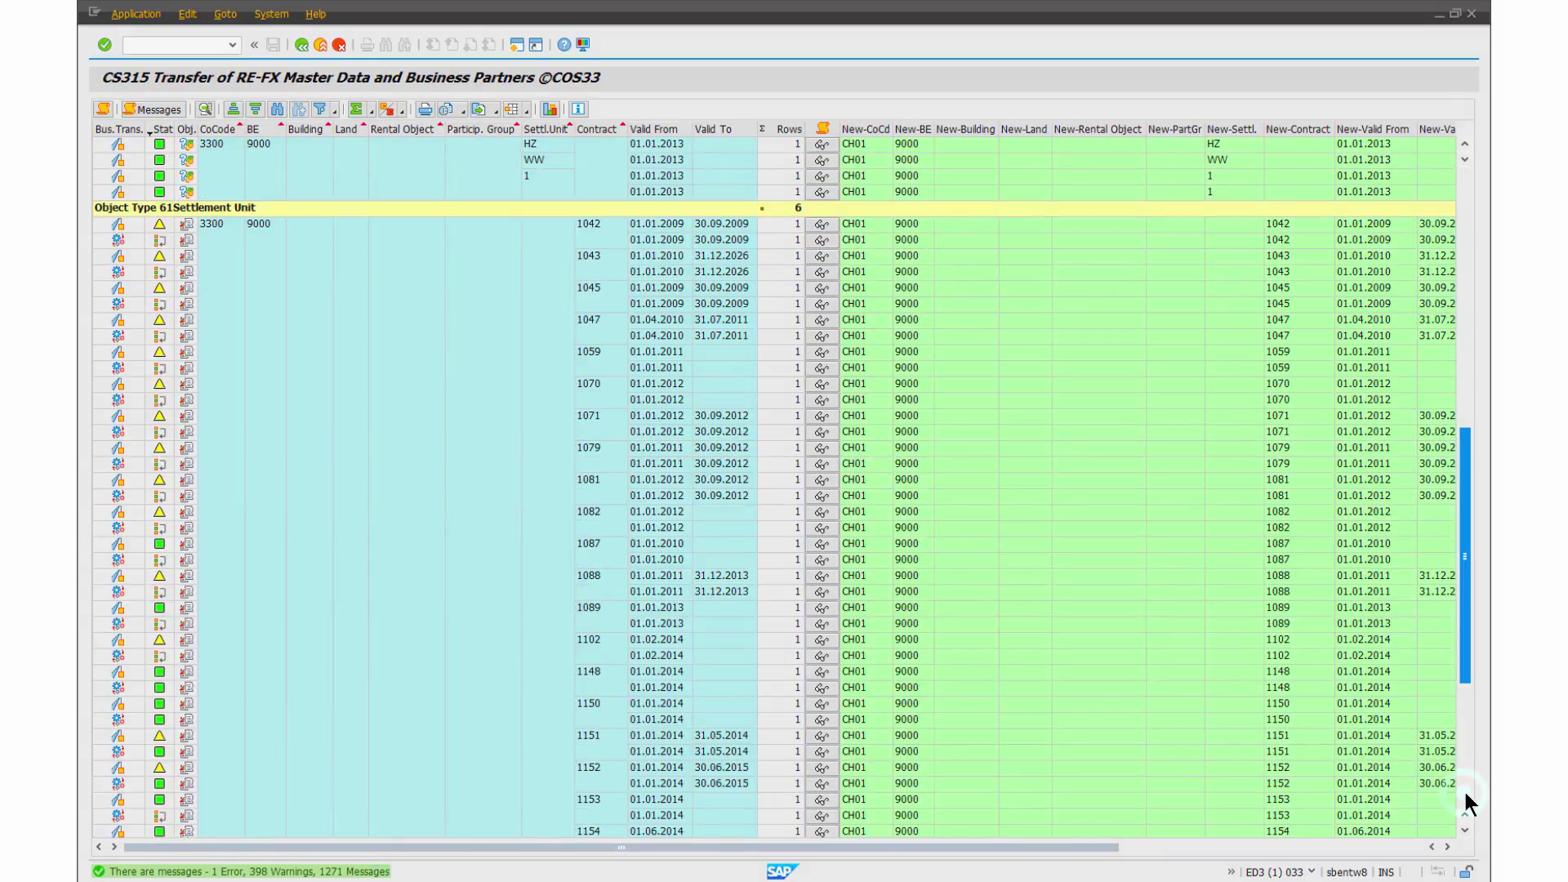
left_click(1465, 784)
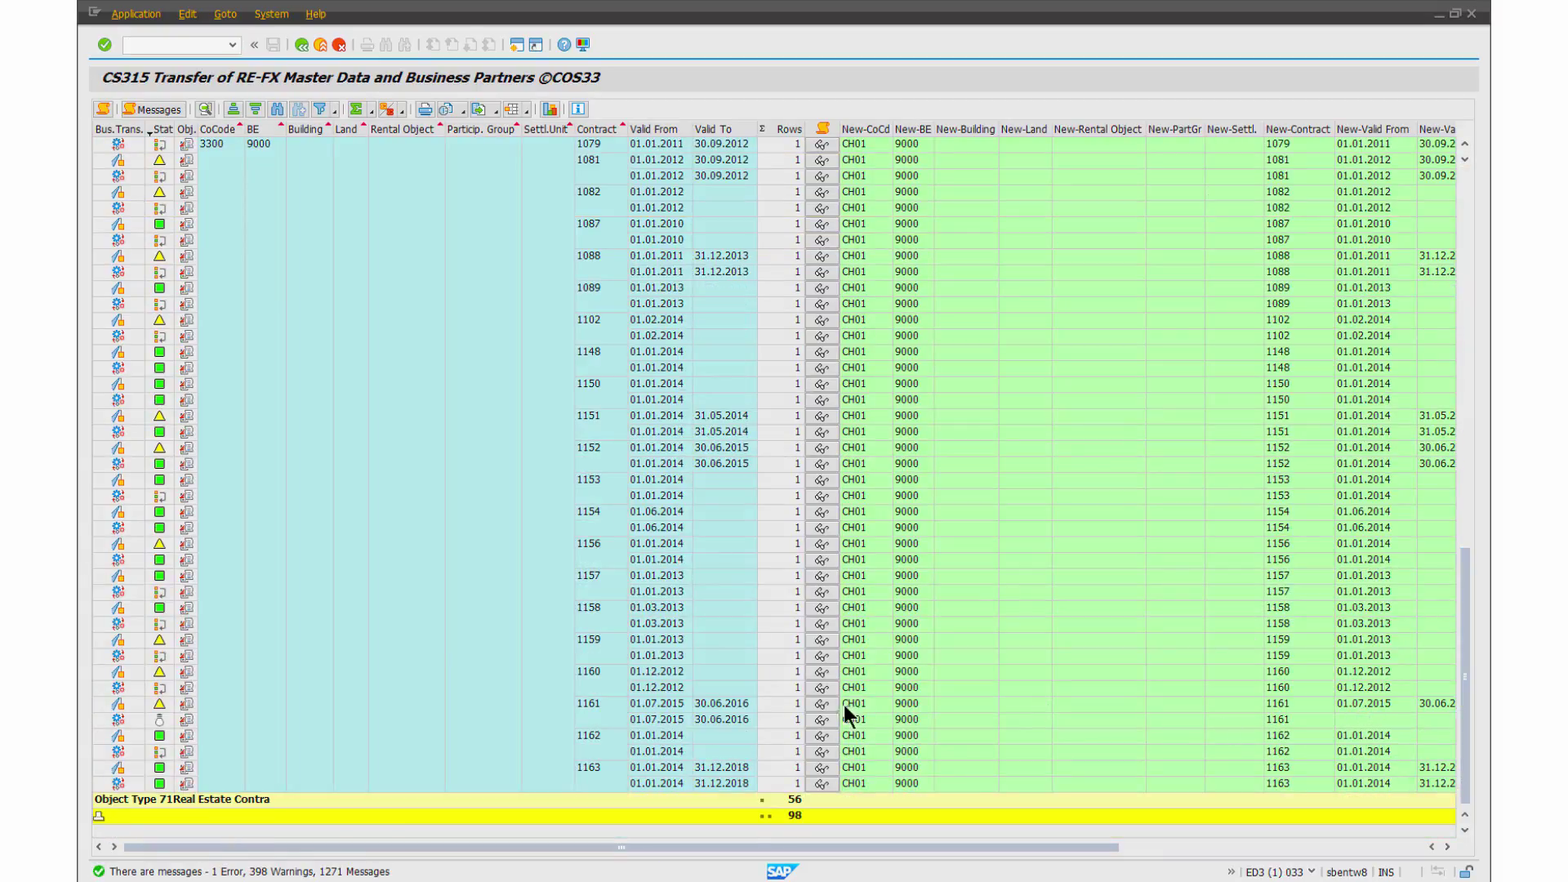